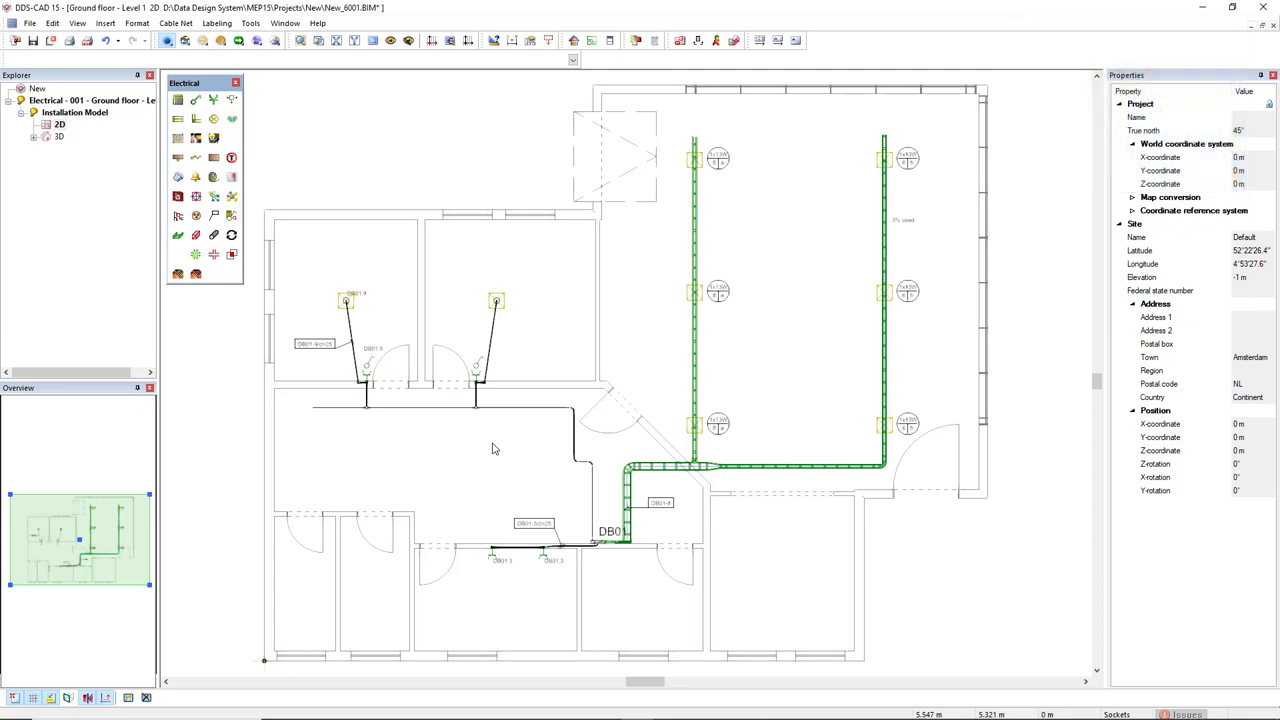
# Step: Zoom in on the DB01 cable sockets and start a 600 W Group Indicator label in Append mode
pyautogui.moveTo(462, 518); pyautogui.dragTo(591, 581)
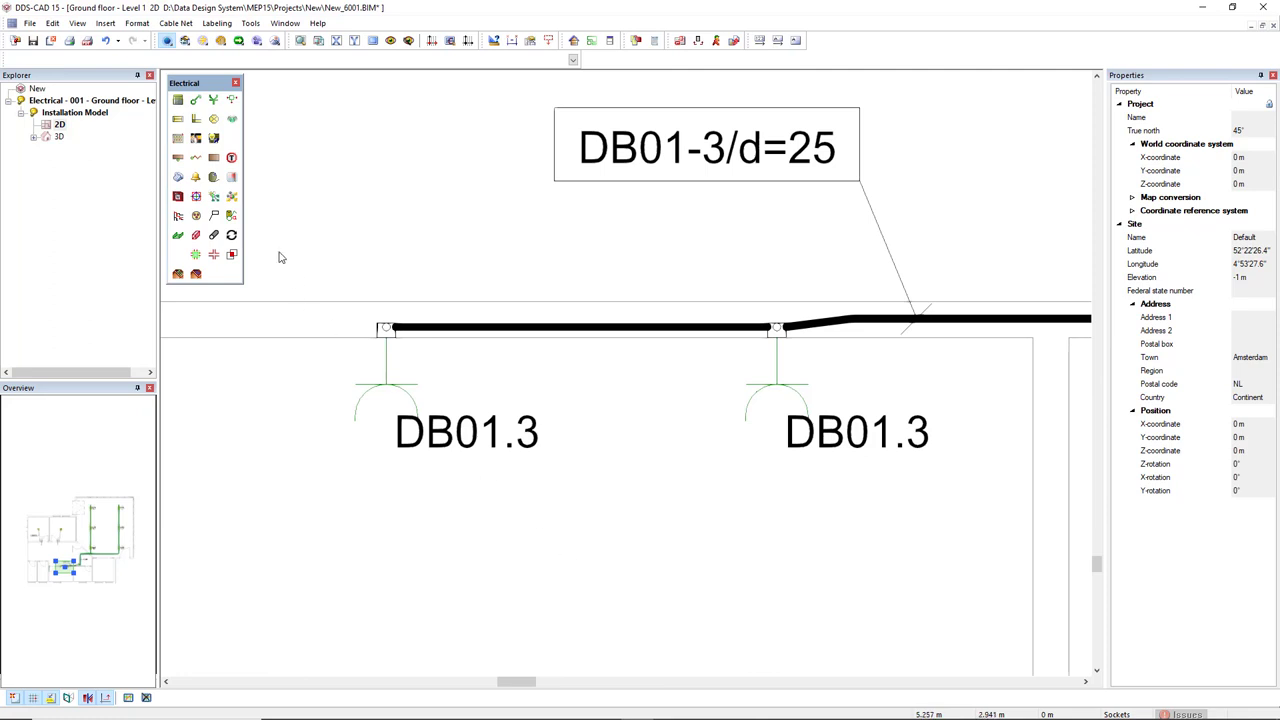
pyautogui.click(231, 216)
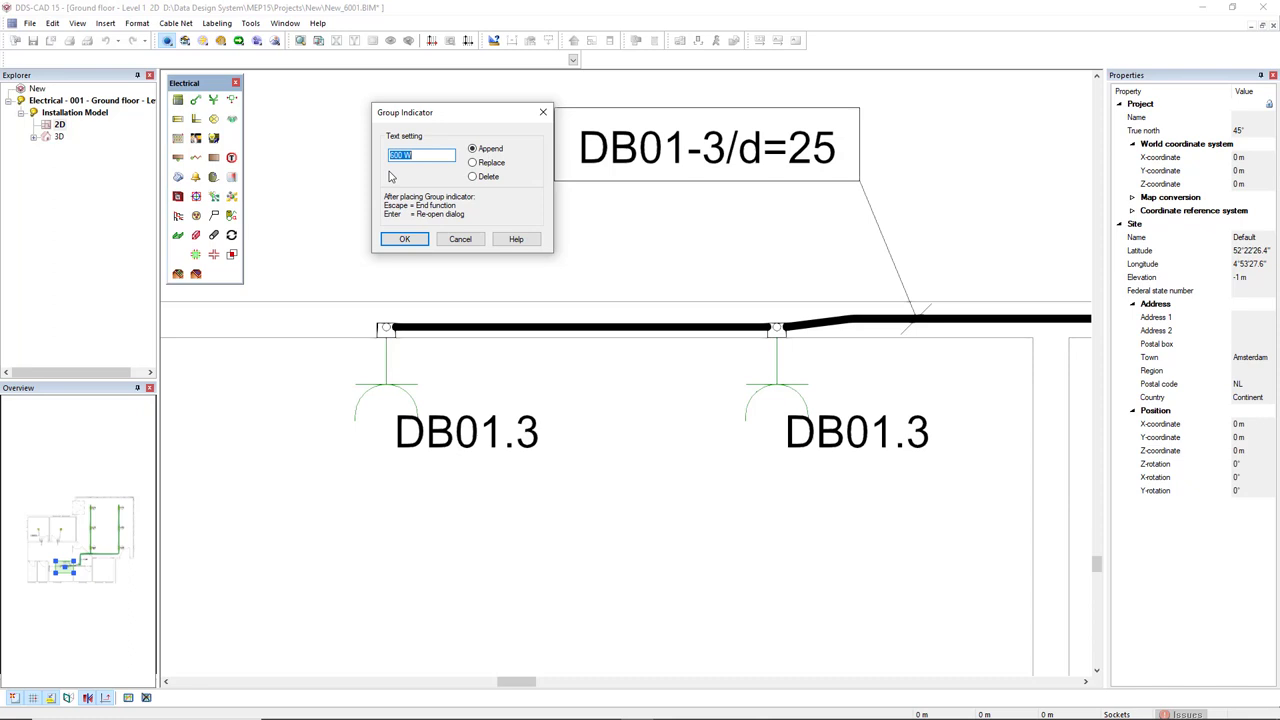
# Step: Append 600 W to the left socket's DB01.3 label and 450 W to the right socket's
pyautogui.click(395, 238)
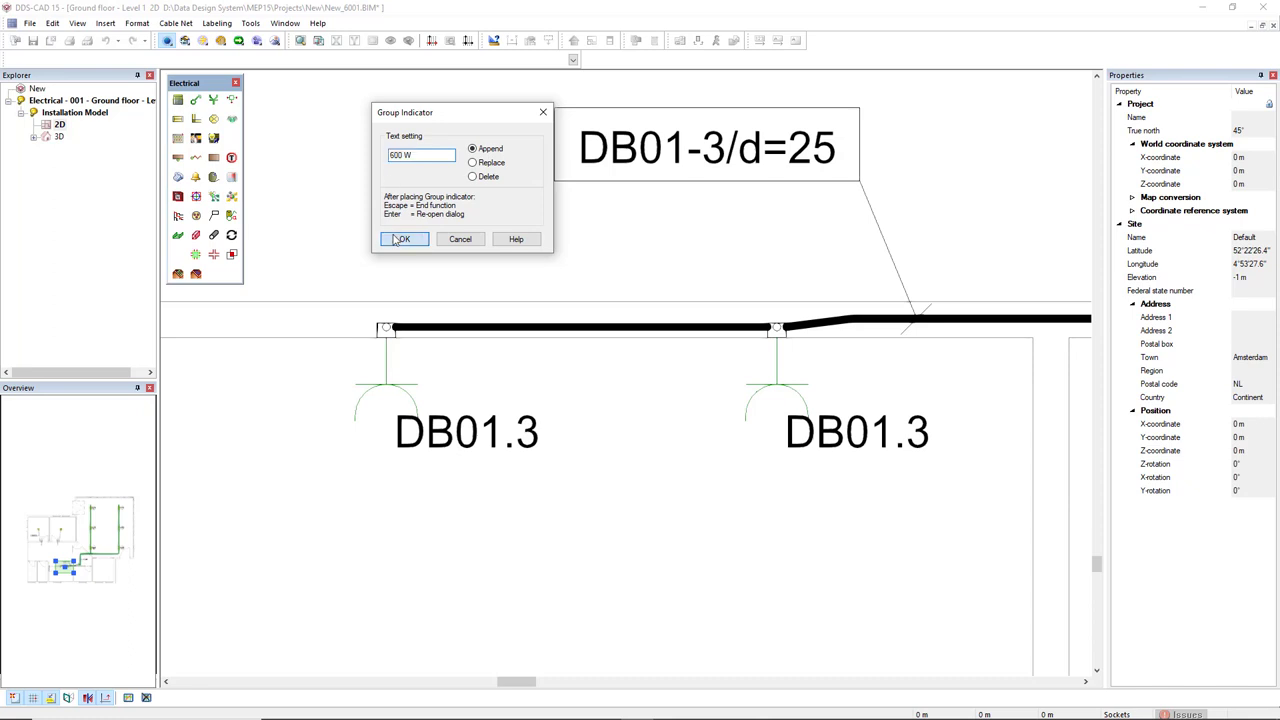
pyautogui.click(388, 388)
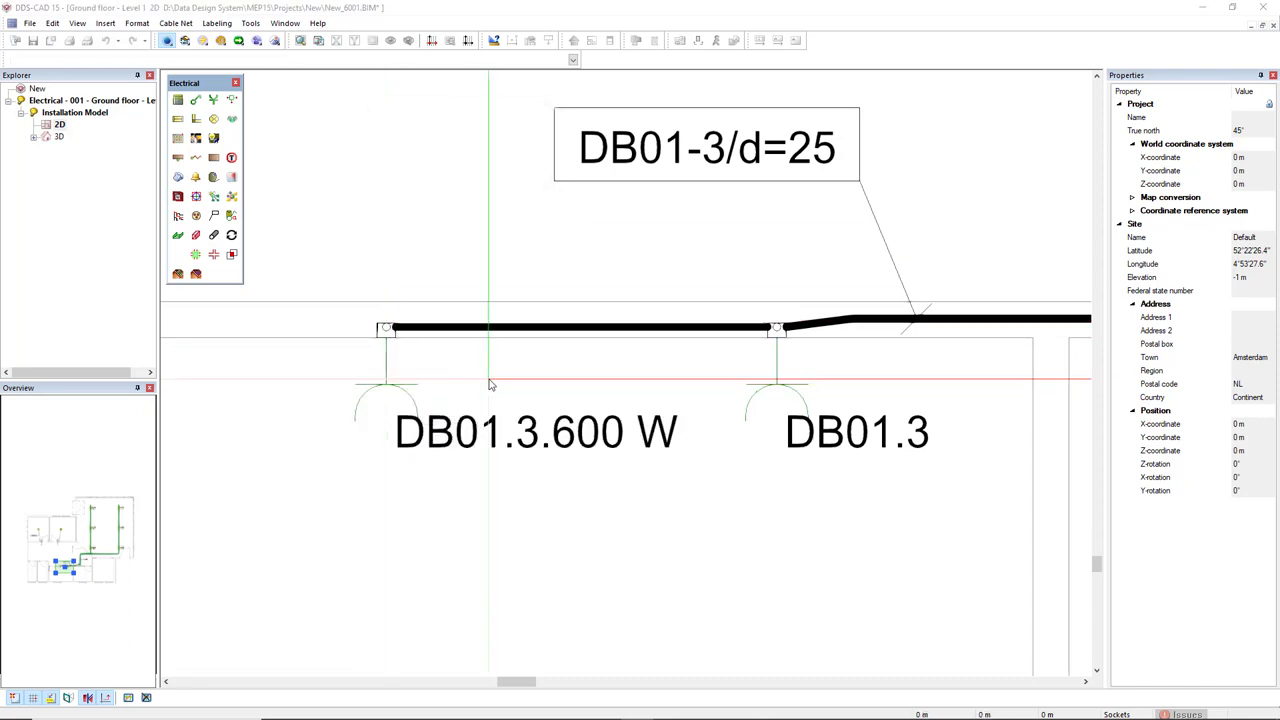
pyautogui.press('Return')
pyautogui.write('450 W')
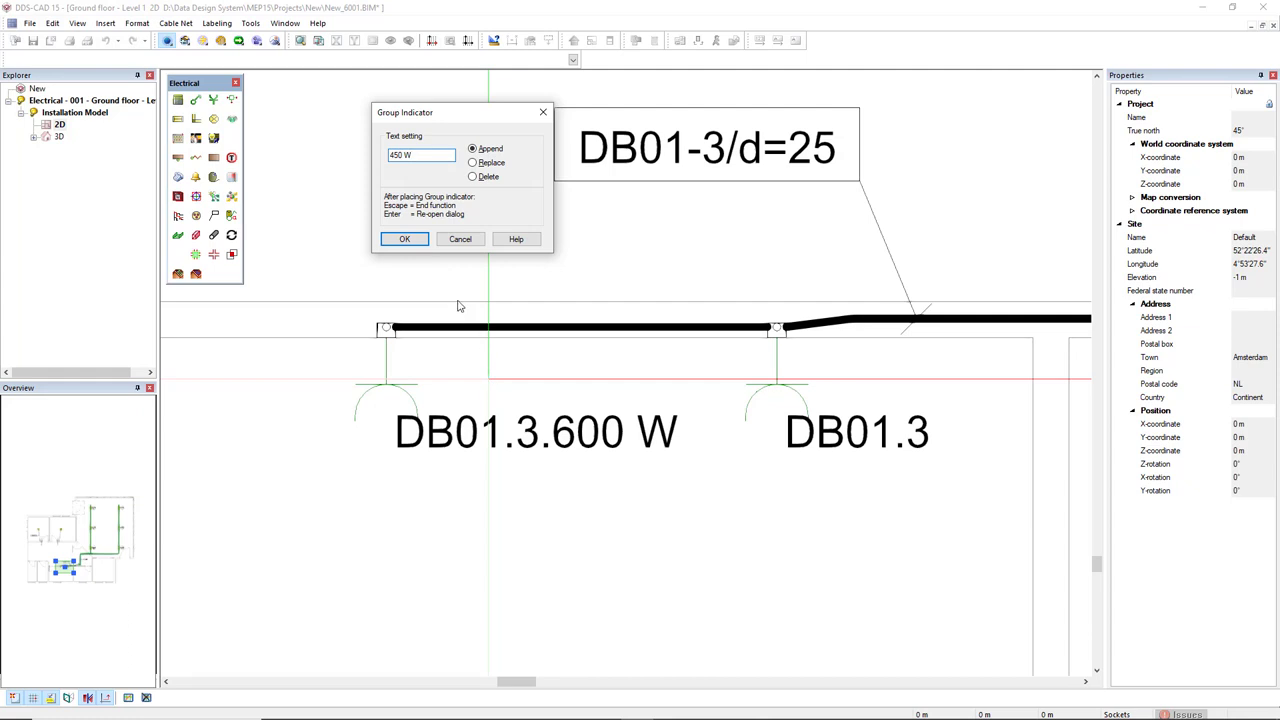
pyautogui.click(405, 239)
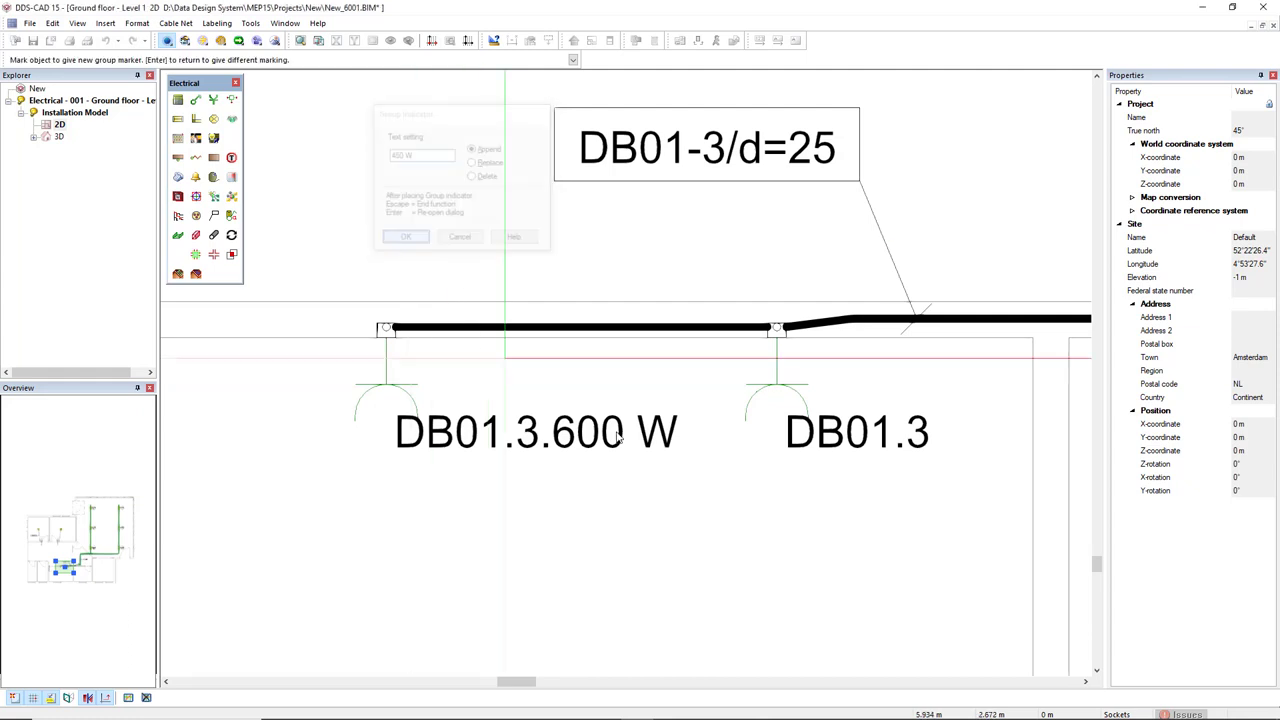
pyautogui.click(780, 389)
pyautogui.press('Escape')
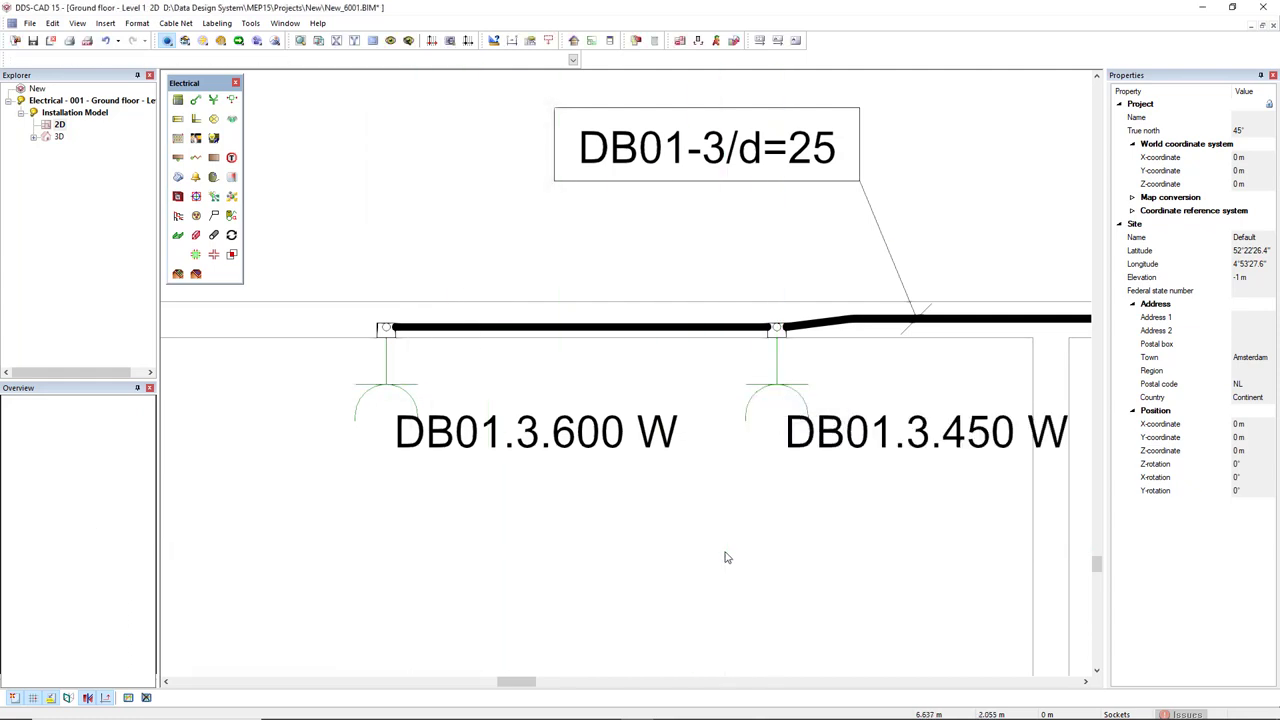
pyautogui.scroll(-2, 727, 557)
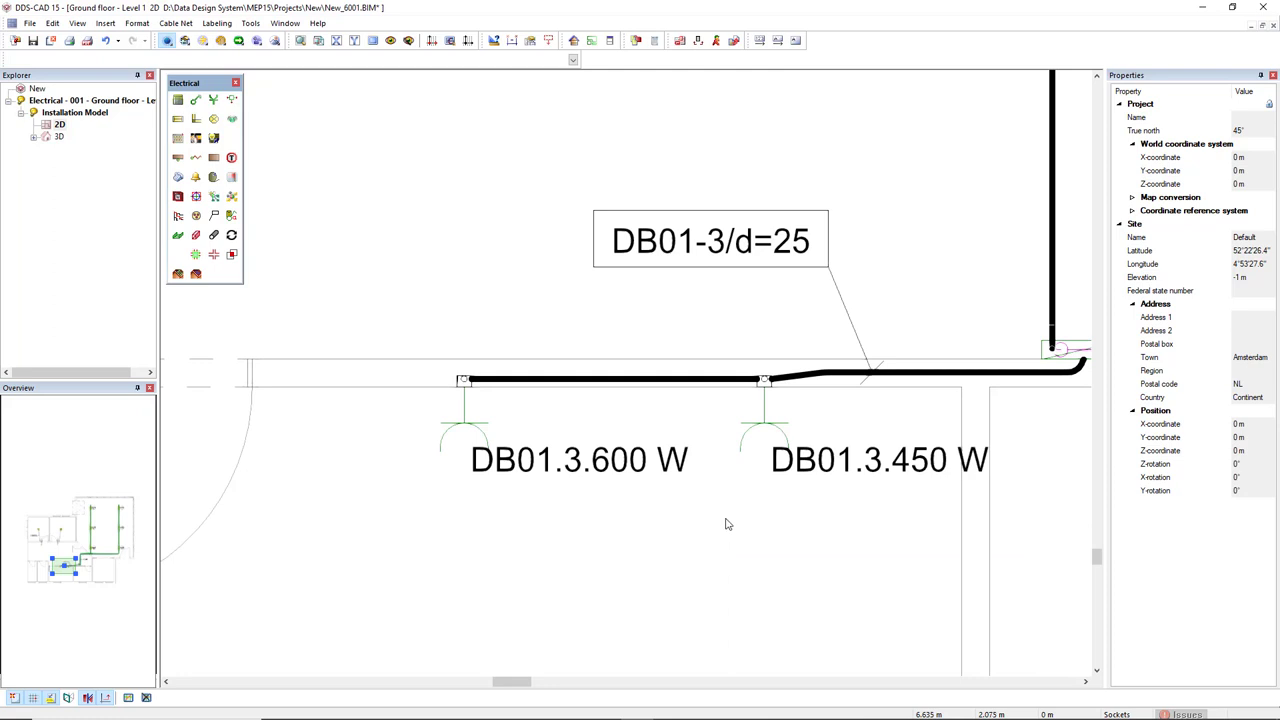
# Step: Create the New_6001.boq parts list, dismissing the hidden layers warning
pyautogui.click(653, 44)
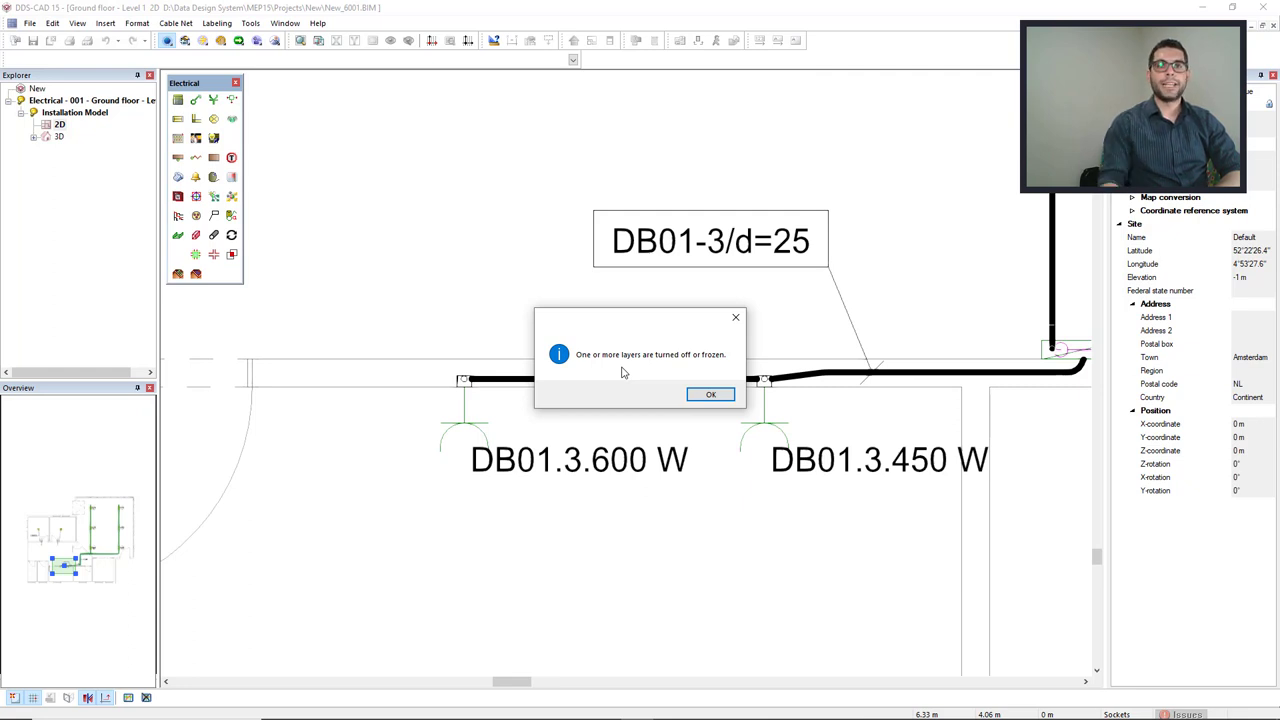
pyautogui.click(702, 395)
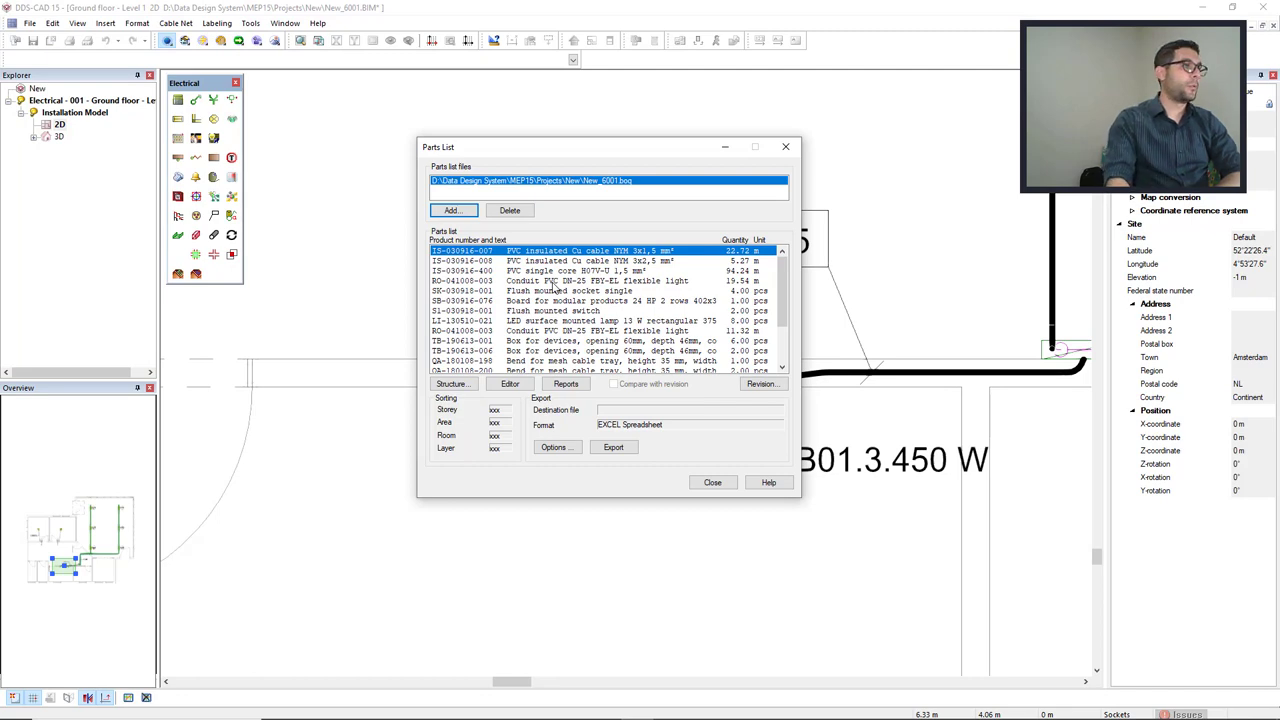
pyautogui.click(502, 385)
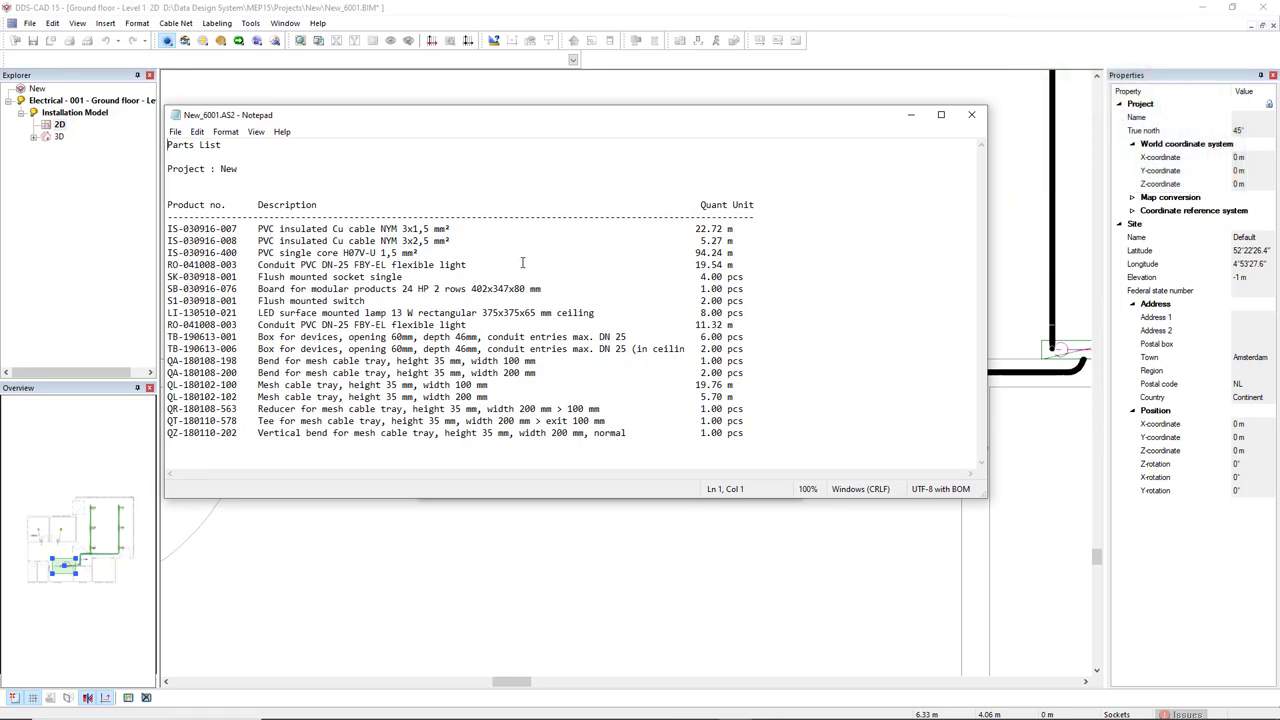
pyautogui.click(971, 114)
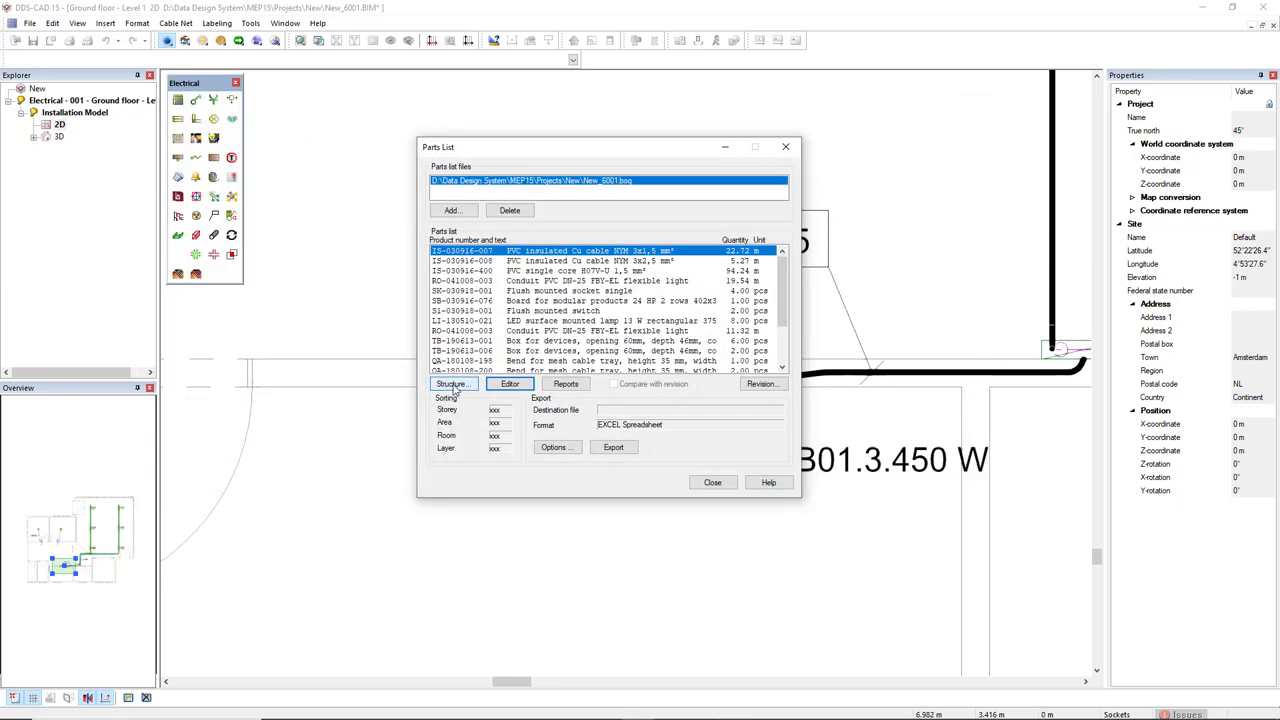
# Step: Review the parts list sorting structure, leaving the first sorting level unchanged
pyautogui.click(451, 386)
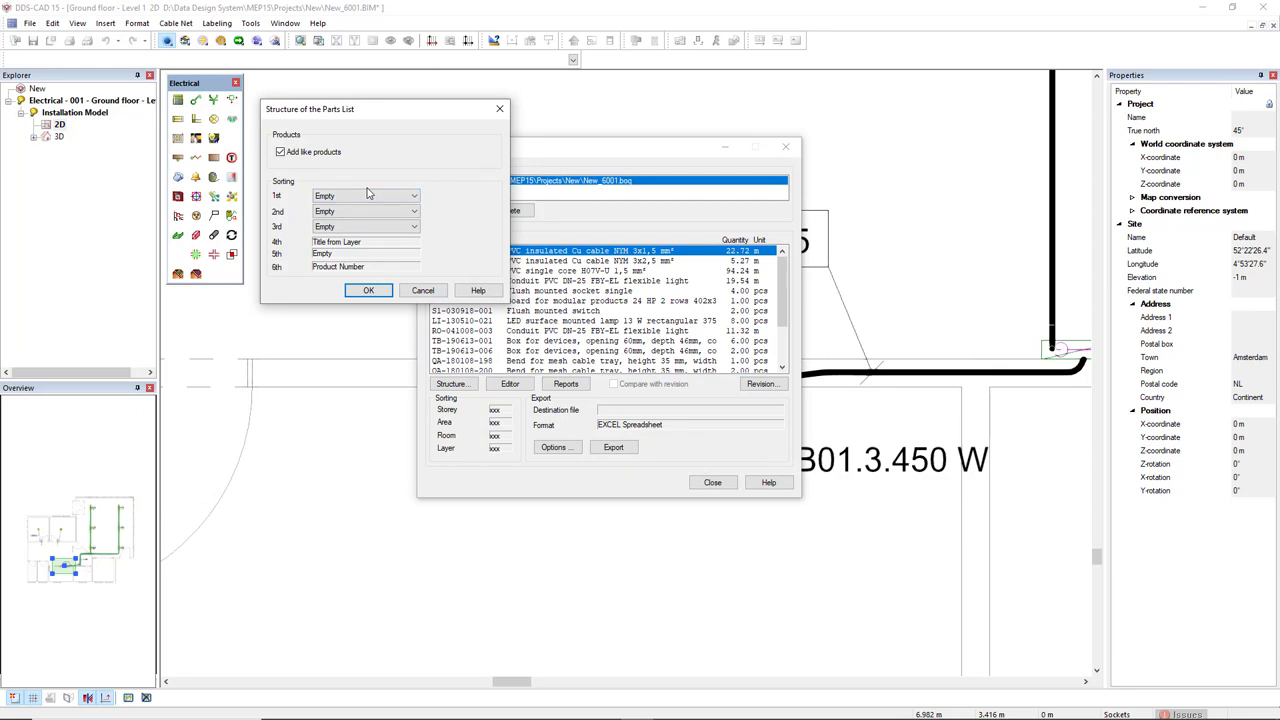
pyautogui.click(349, 196)
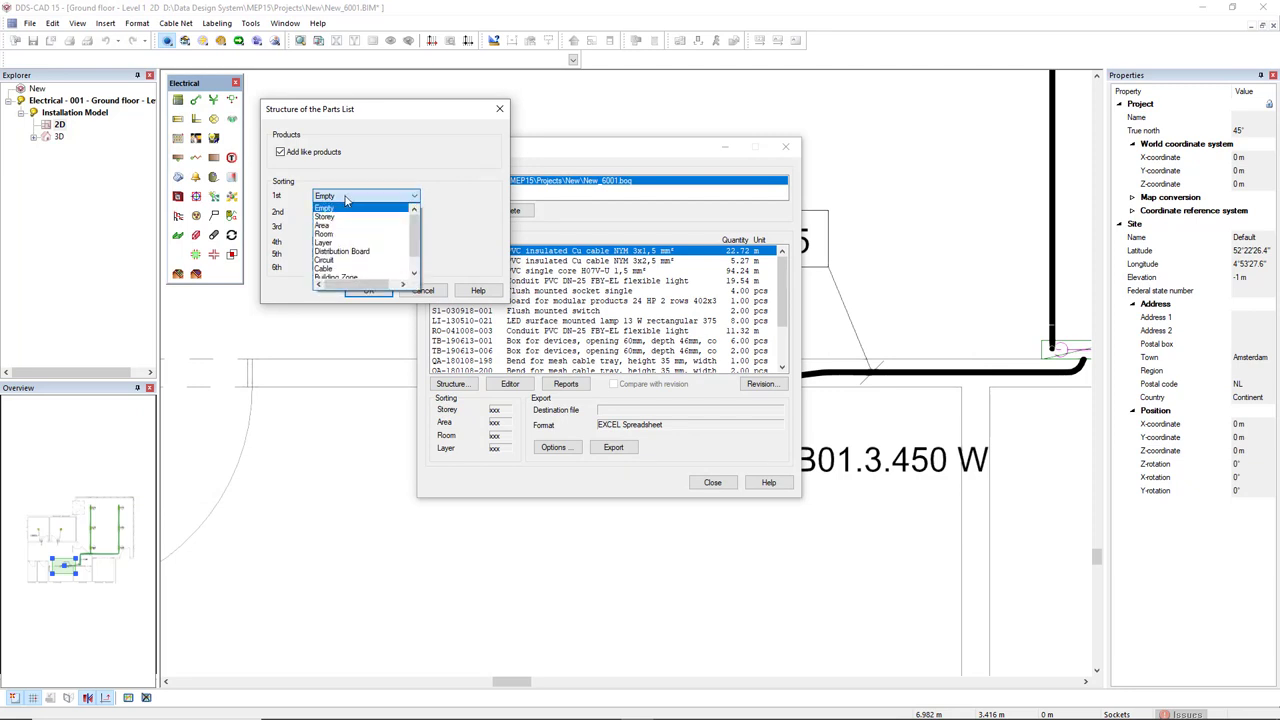
pyautogui.scroll(-1, 345, 245)
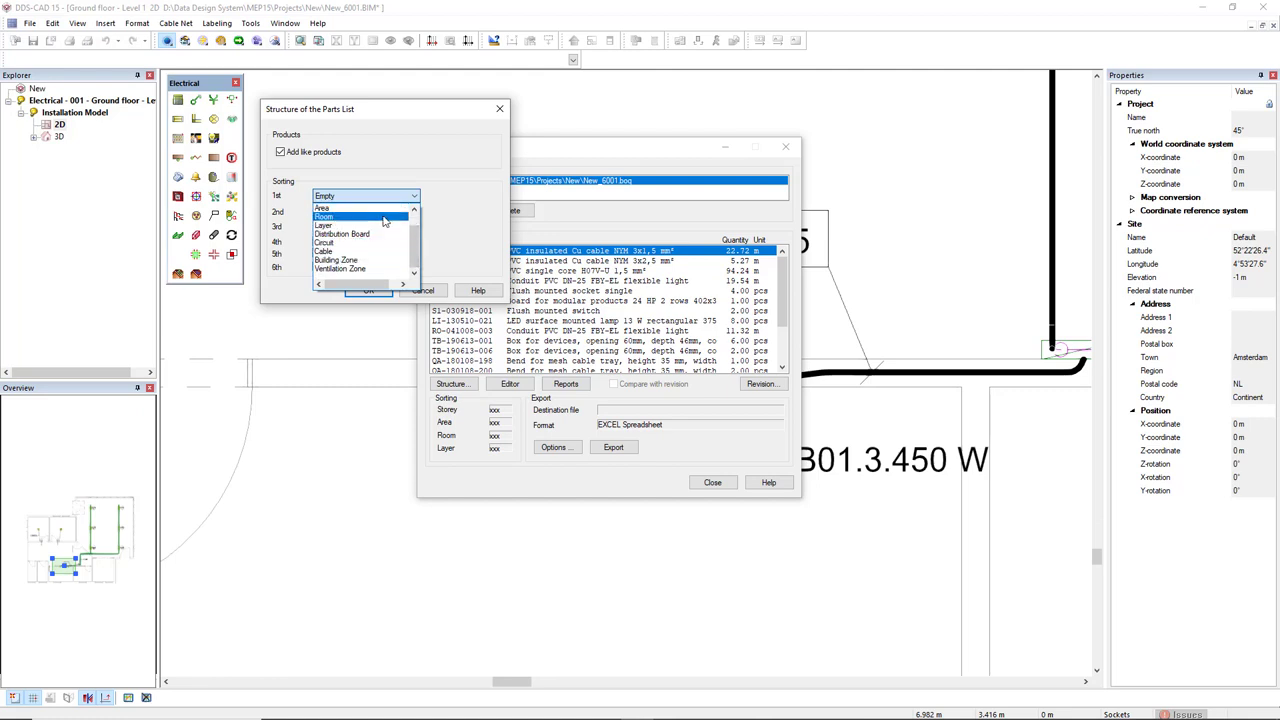
pyautogui.click(460, 210)
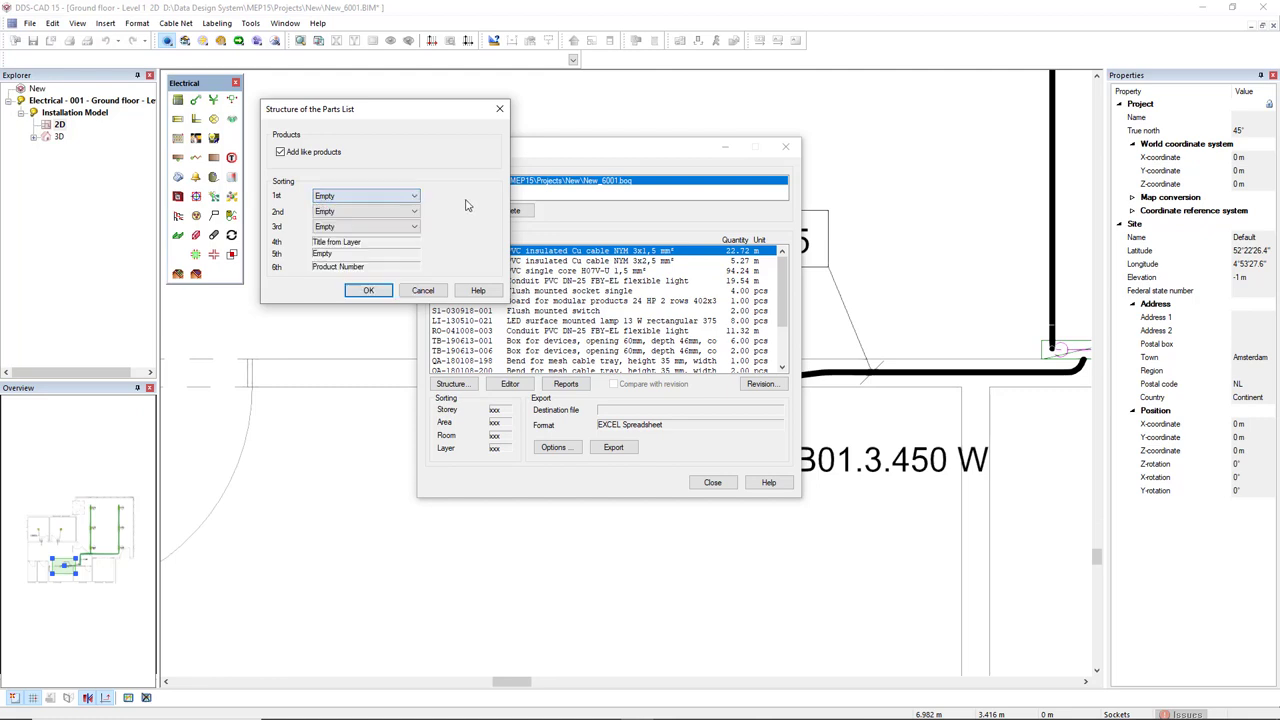
pyautogui.click(500, 108)
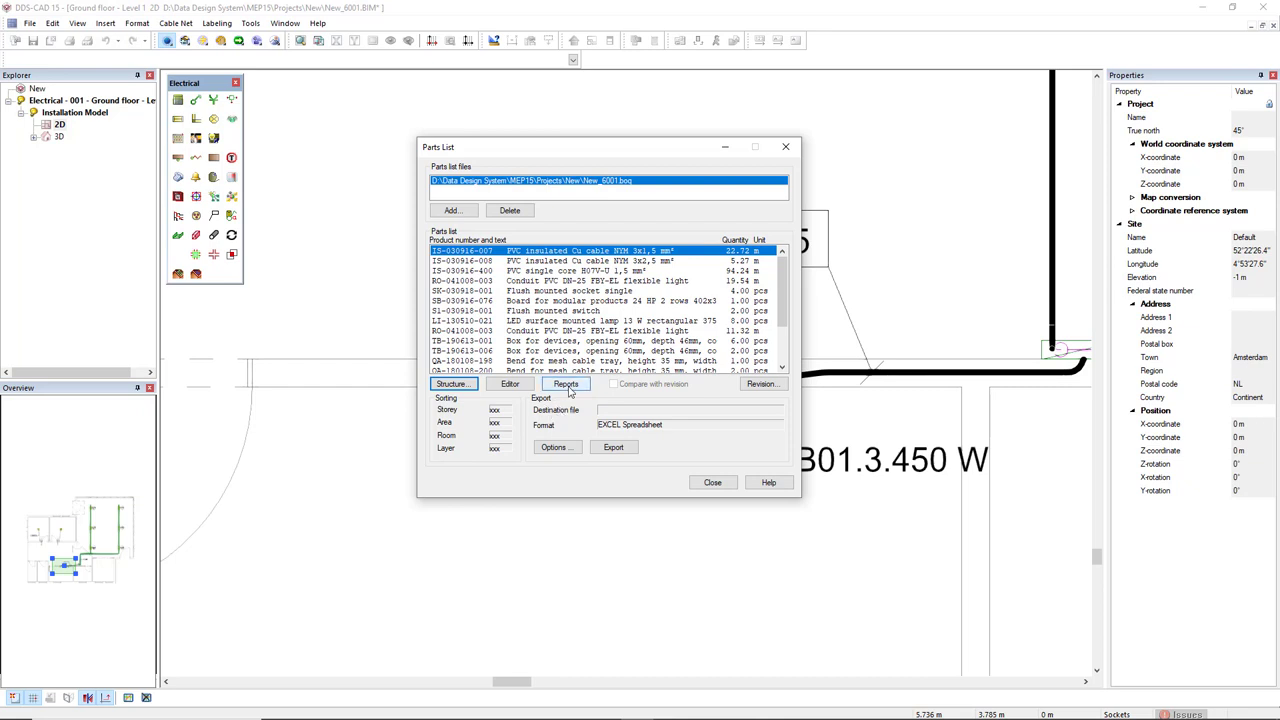
# Step: Preview the Parts list report in a maximized Reports window, then exclude the plain parts list section
pyautogui.click(566, 386)
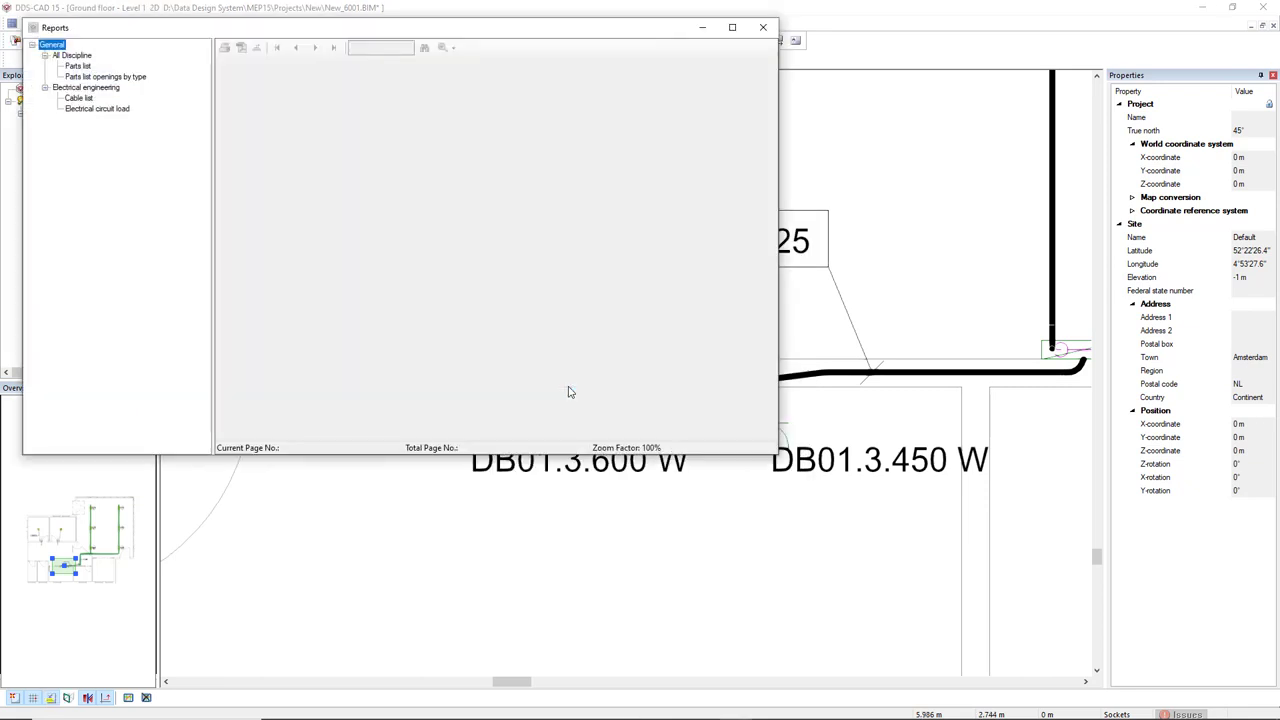
pyautogui.click(732, 30)
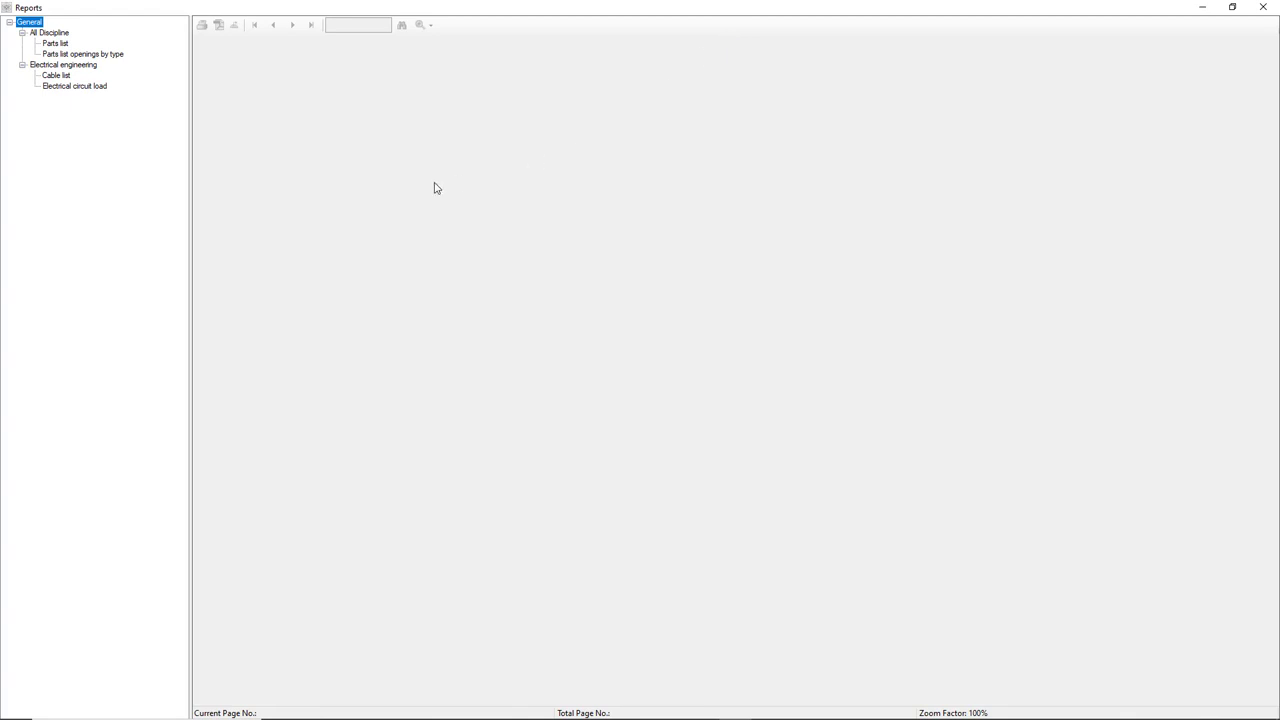
pyautogui.click(56, 44)
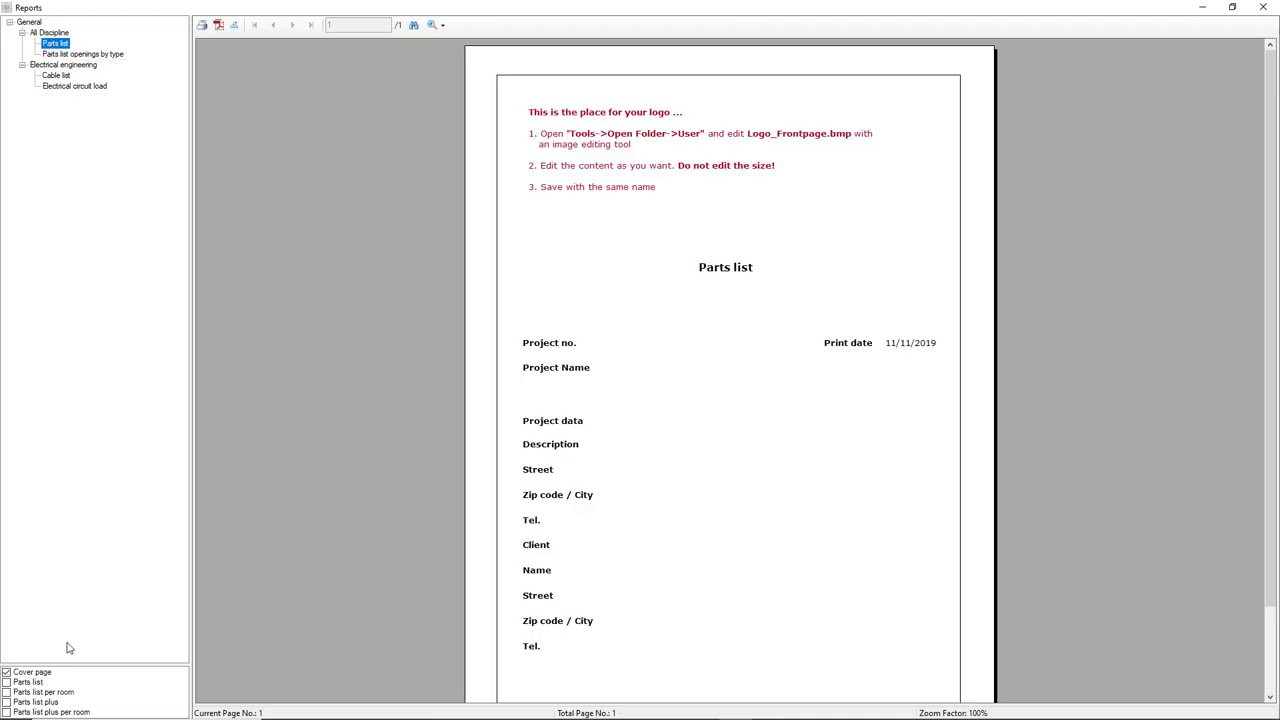
pyautogui.click(6, 683)
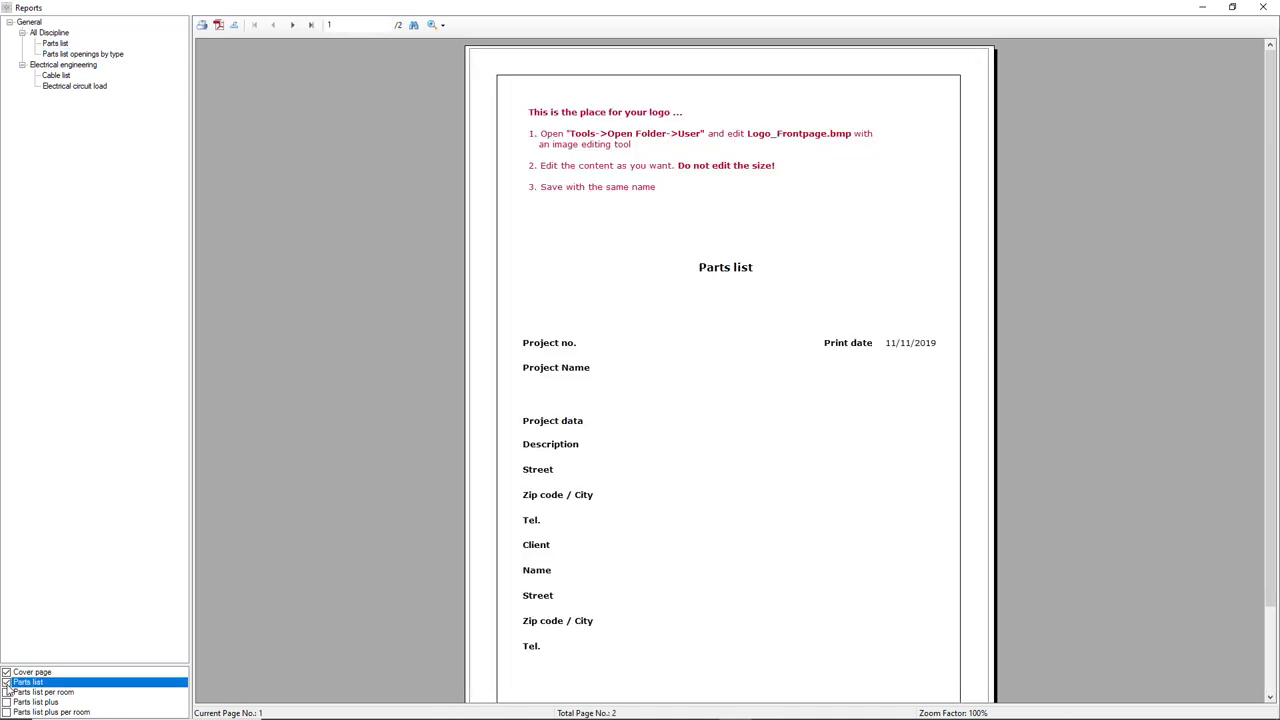
pyautogui.click(292, 24)
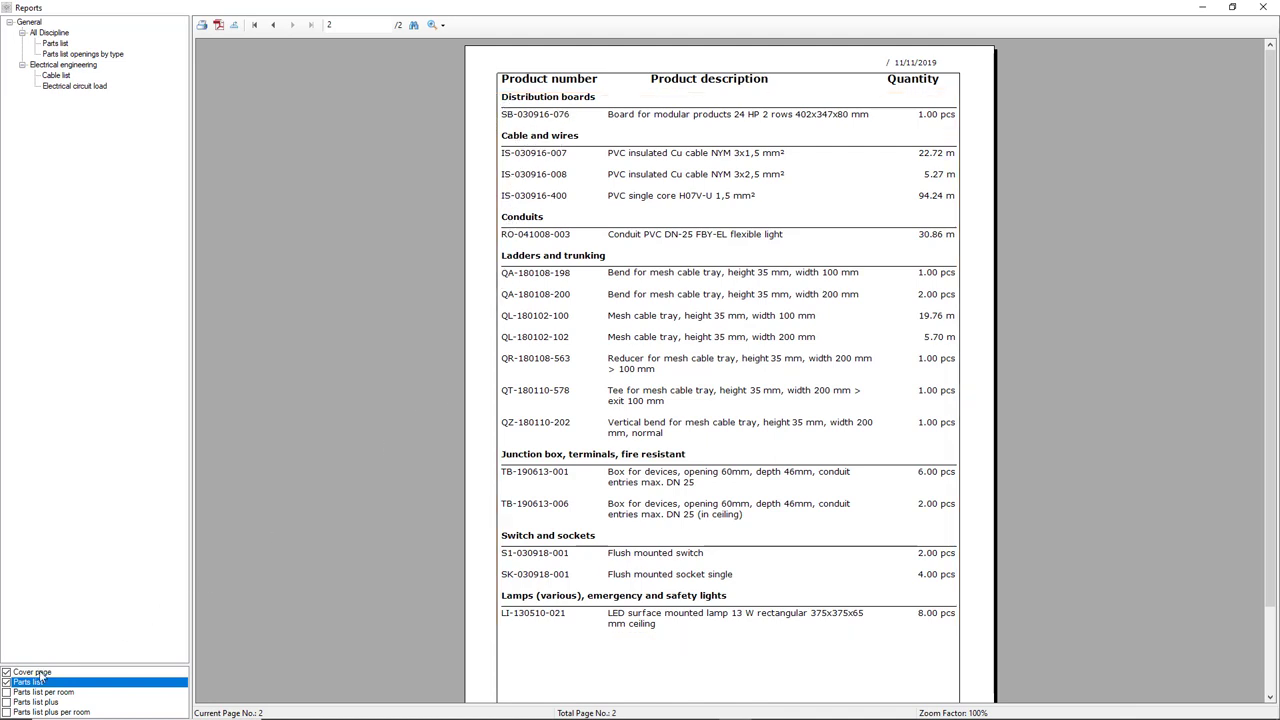
pyautogui.click(7, 682)
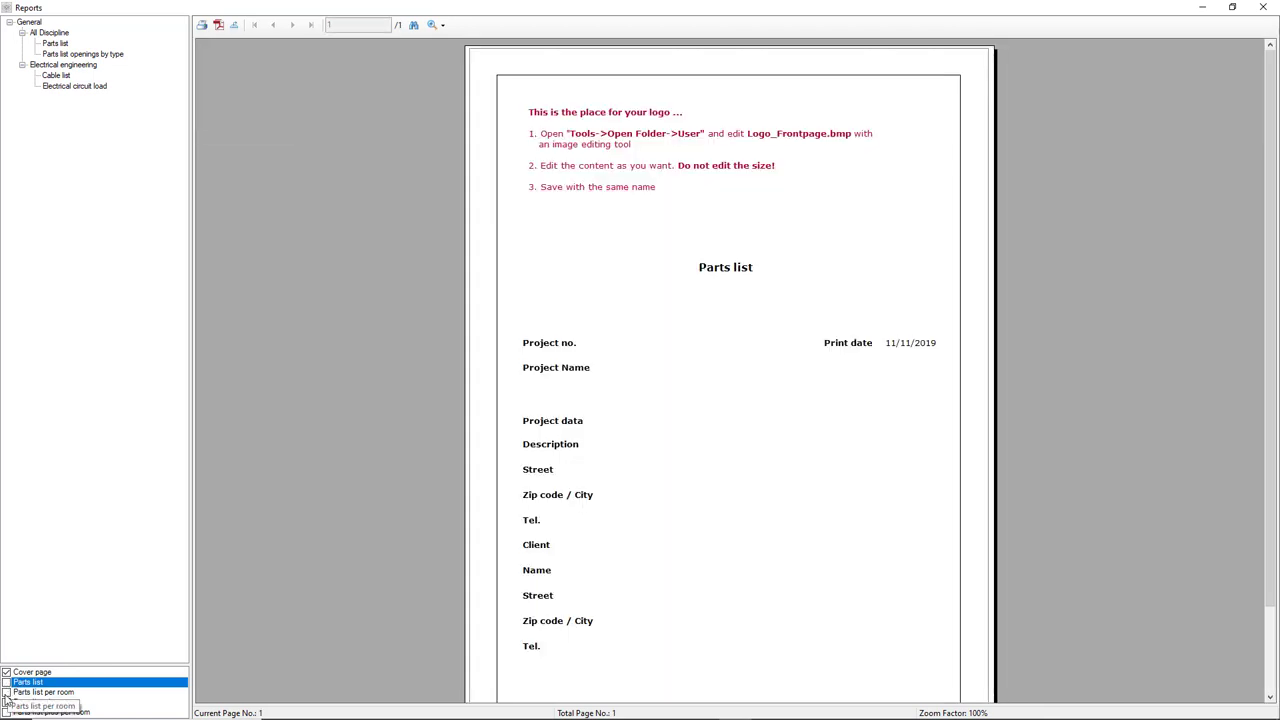
# Step: Add Parts list per room to the report and page to its per-room table
pyautogui.click(7, 692)
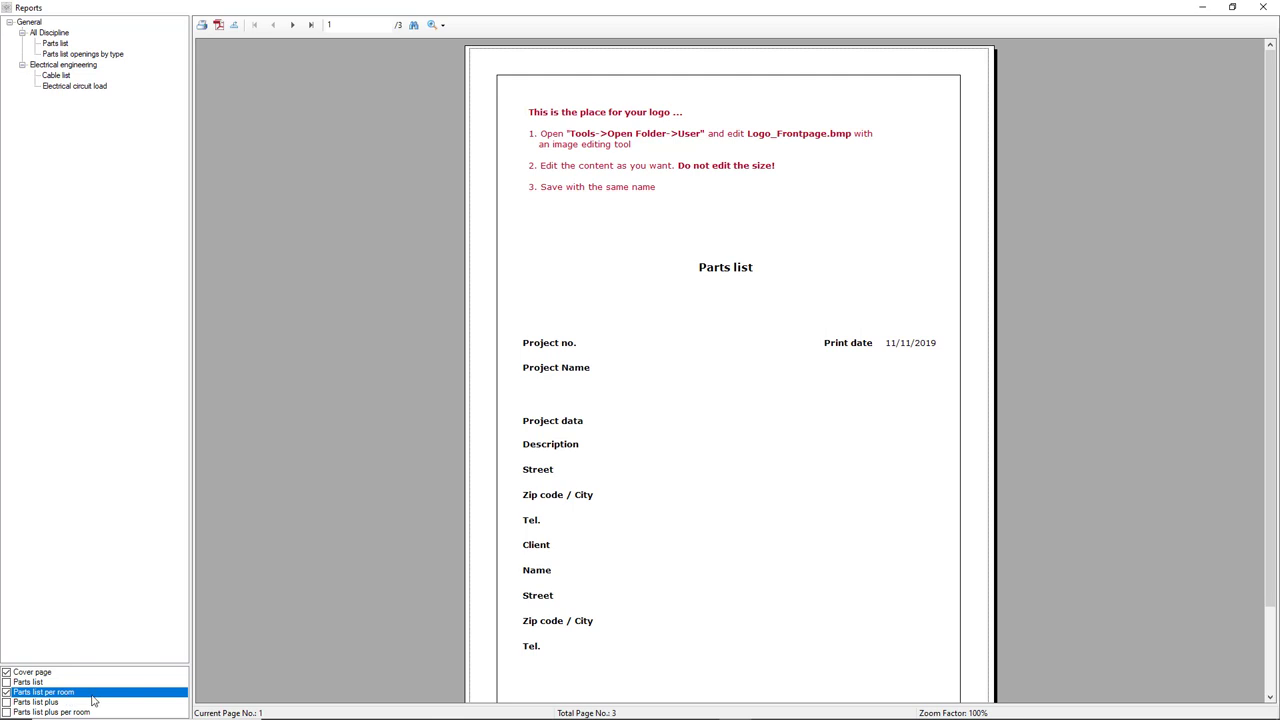
pyautogui.click(292, 25)
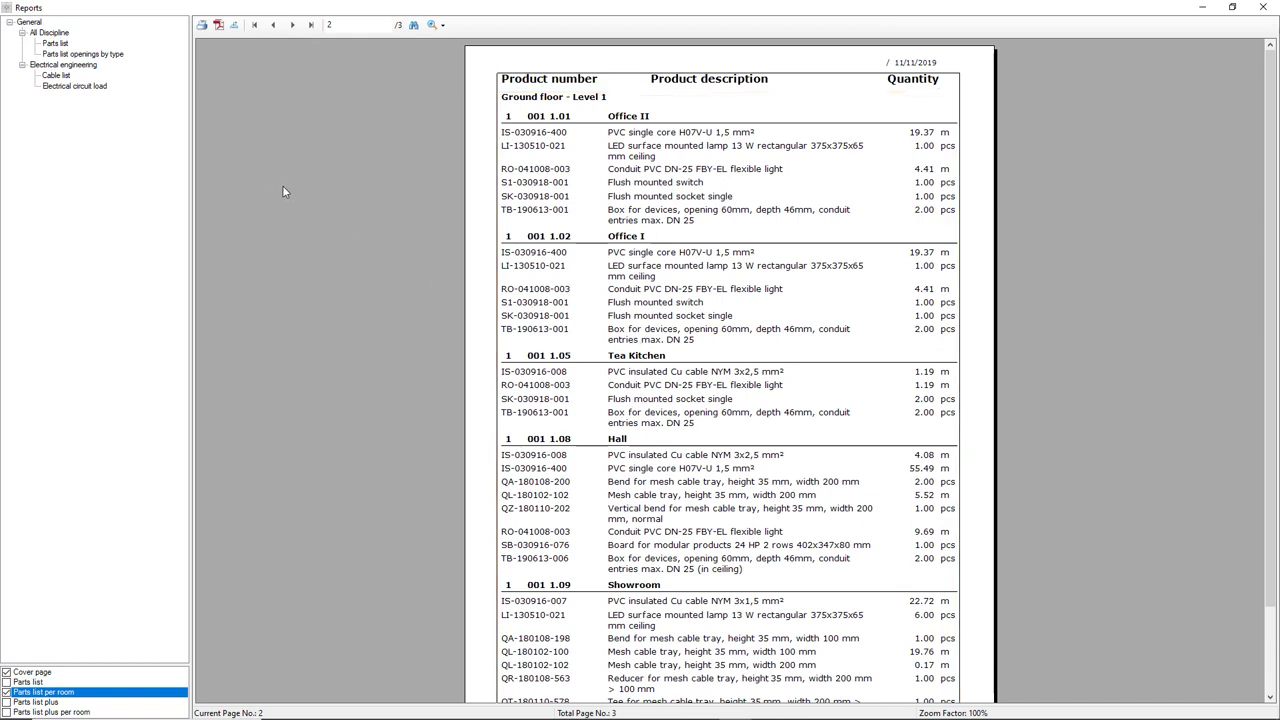
# Step: Include the Cable list with cable lengths and page through to its last page
pyautogui.click(64, 77)
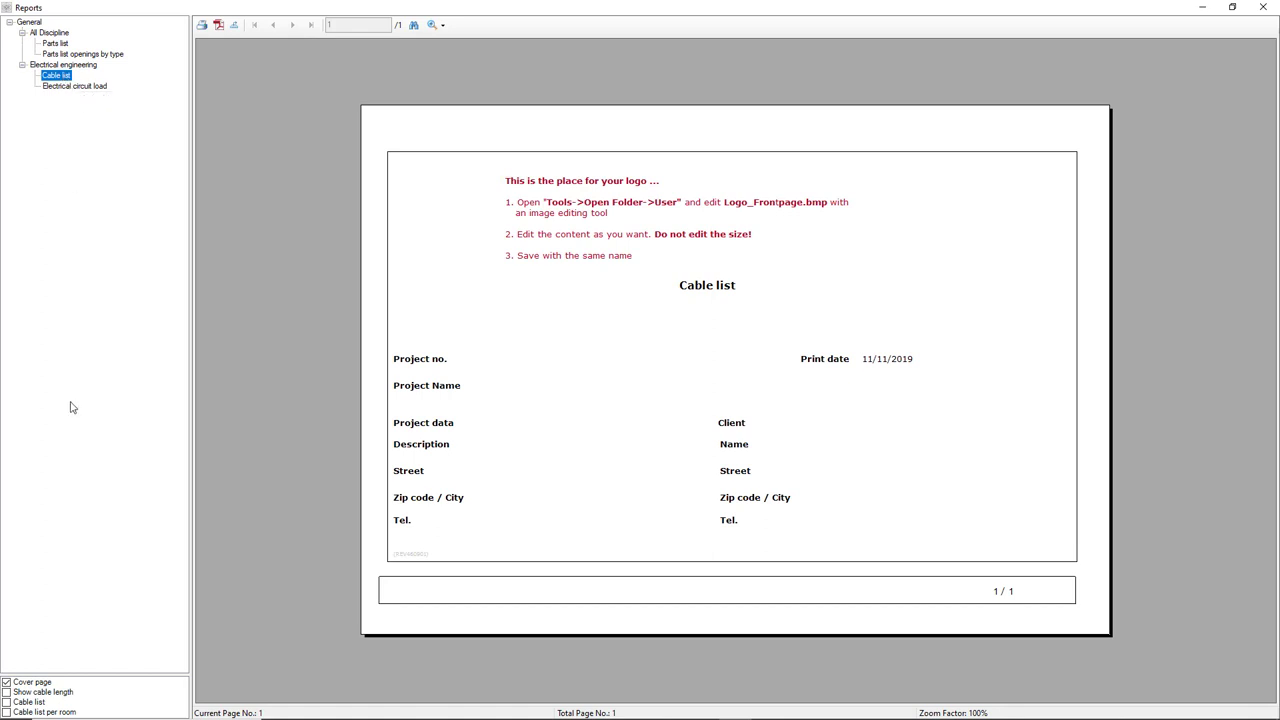
pyautogui.click(7, 692)
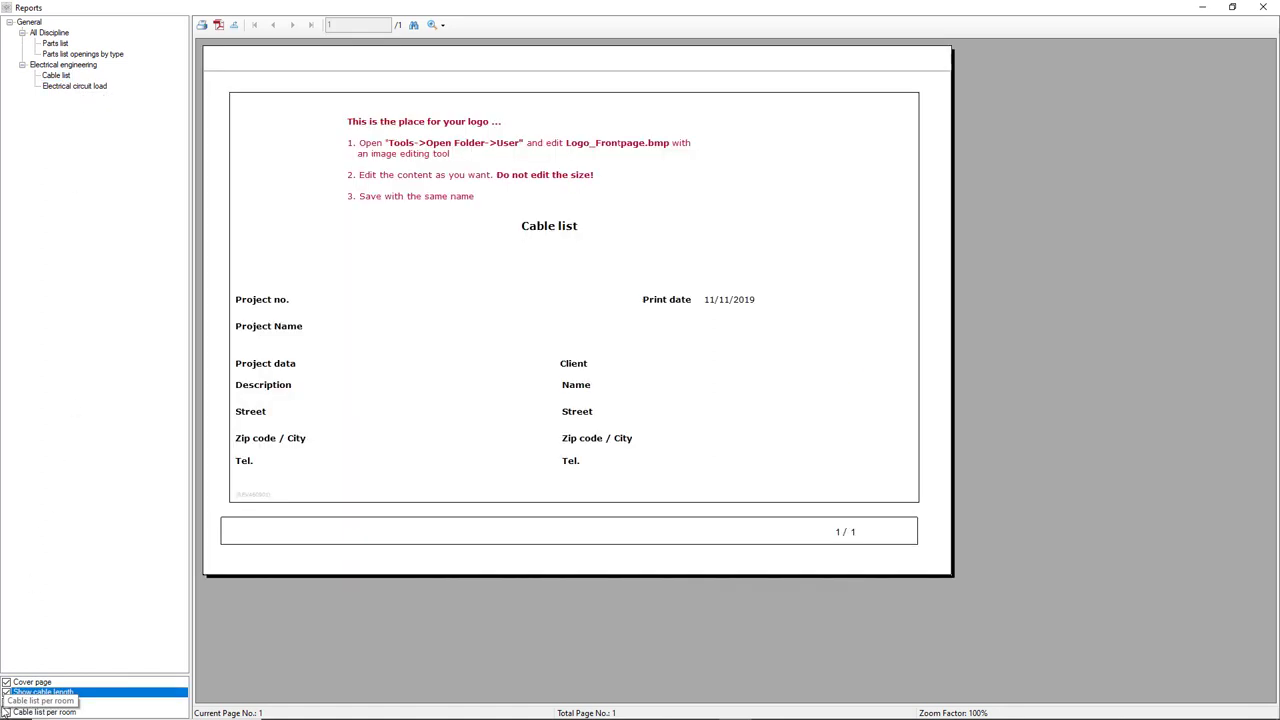
pyautogui.click(6, 712)
pyautogui.click(6, 702)
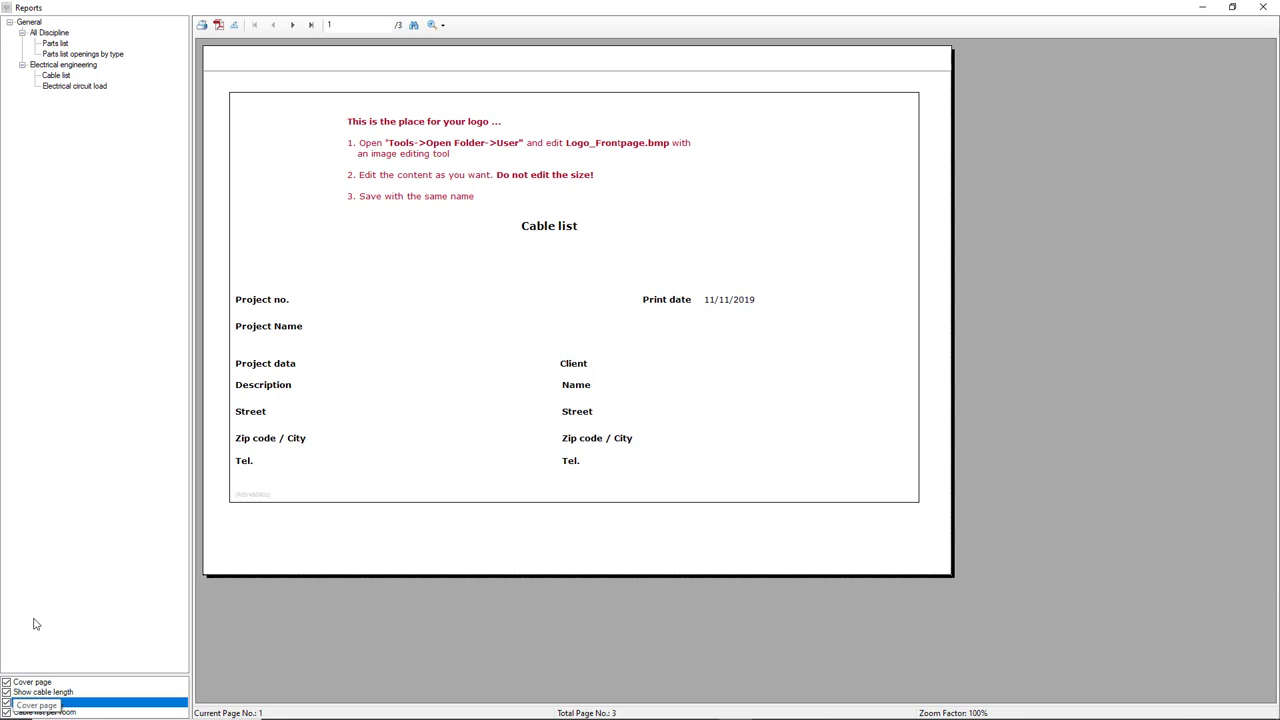
pyautogui.click(293, 25)
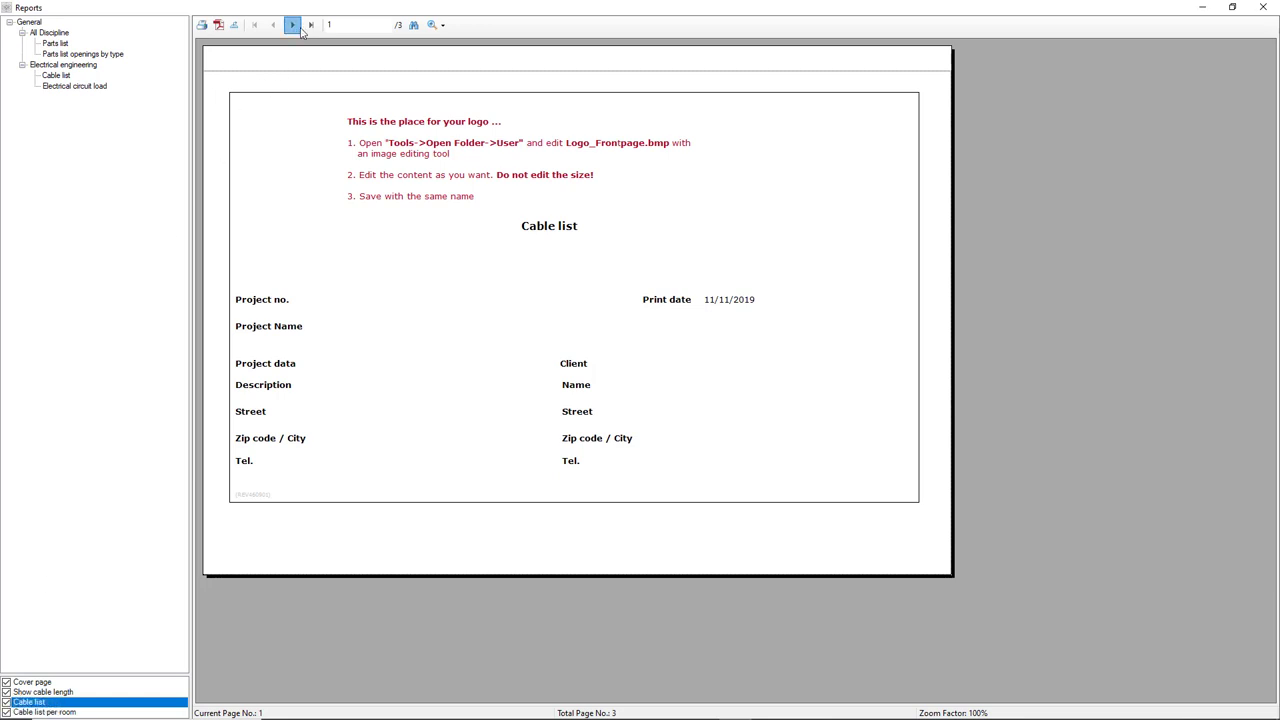
pyautogui.click(293, 25)
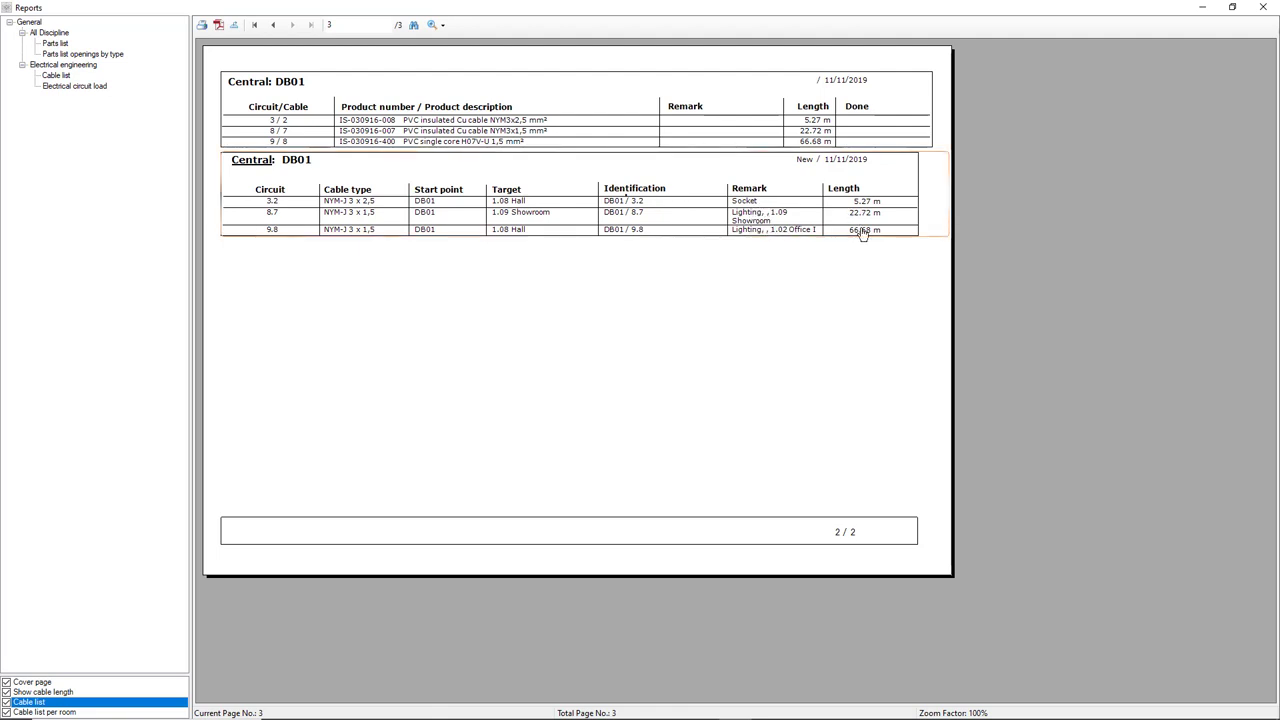
# Step: Preview the Electrical circuit load report with cable lengths, showing the 1,141.00 W total
pyautogui.click(72, 88)
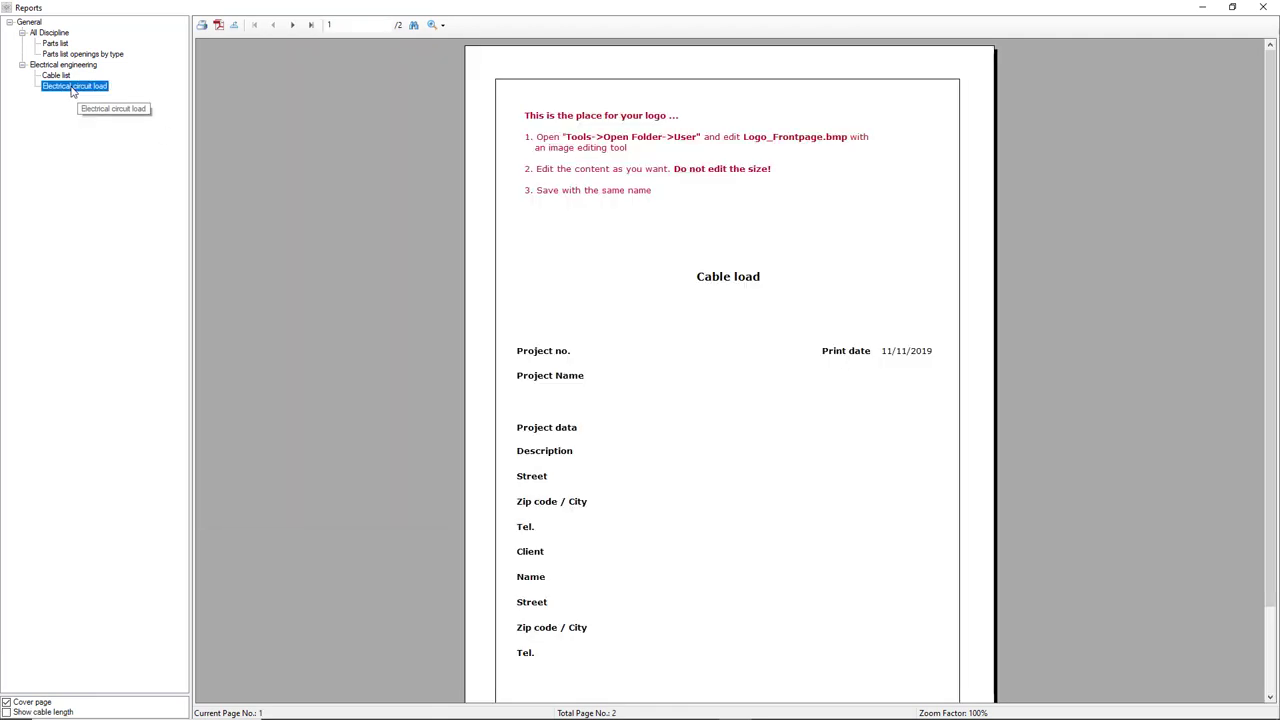
pyautogui.click(6, 712)
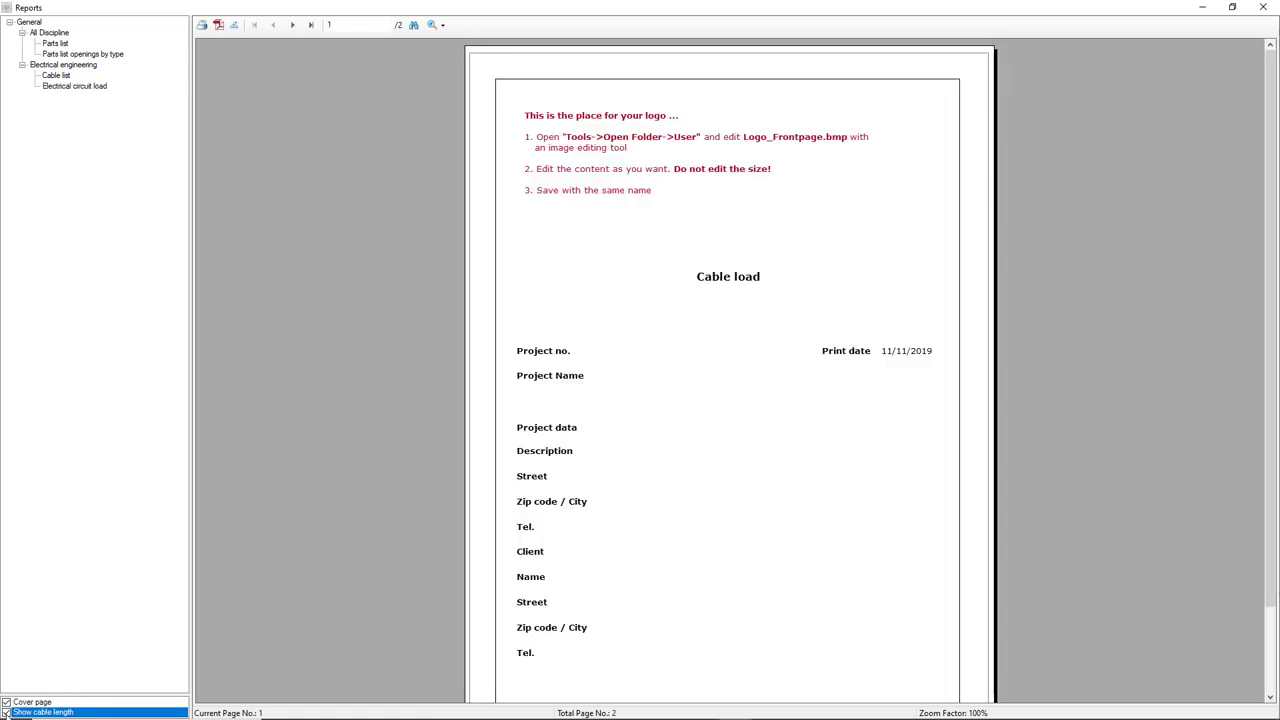
pyautogui.click(294, 29)
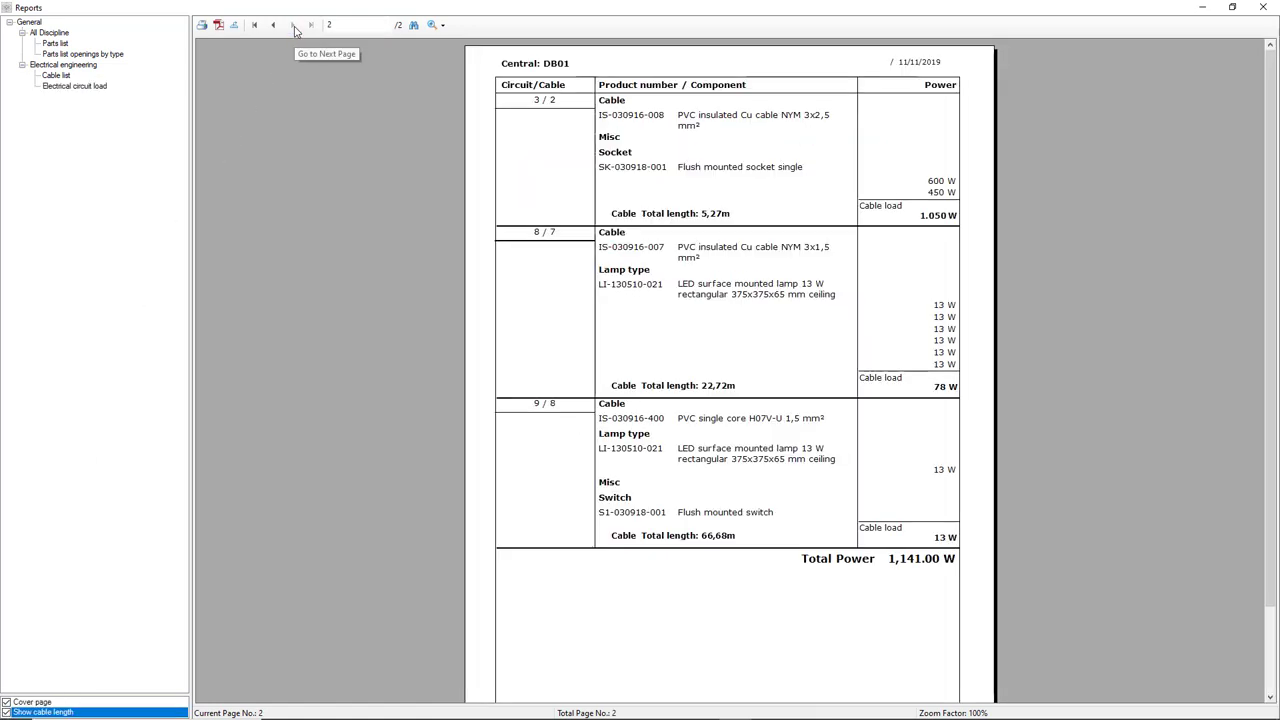